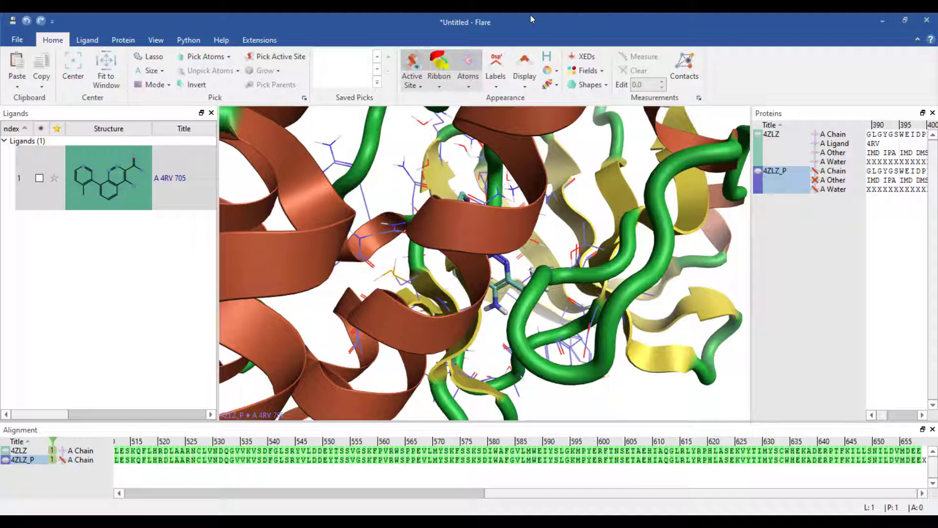
# Hide the protein ribbons and draw the active-site residues as capped sticks
pyautogui.click(448, 60)
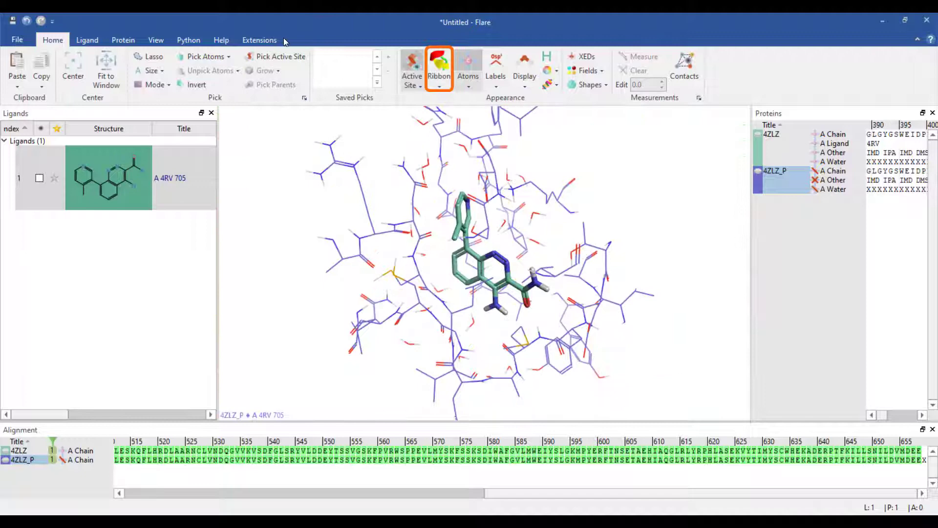
pyautogui.click(276, 56)
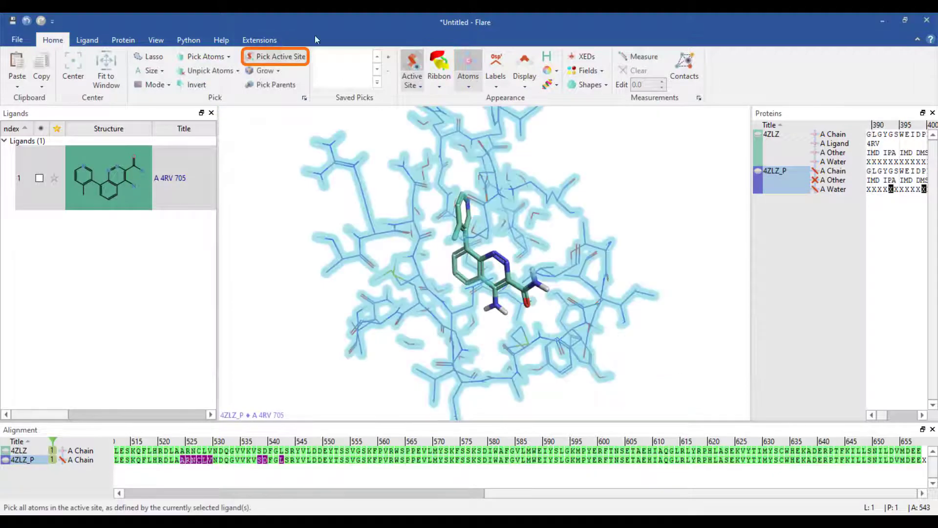
pyautogui.click(523, 86)
pyautogui.click(543, 123)
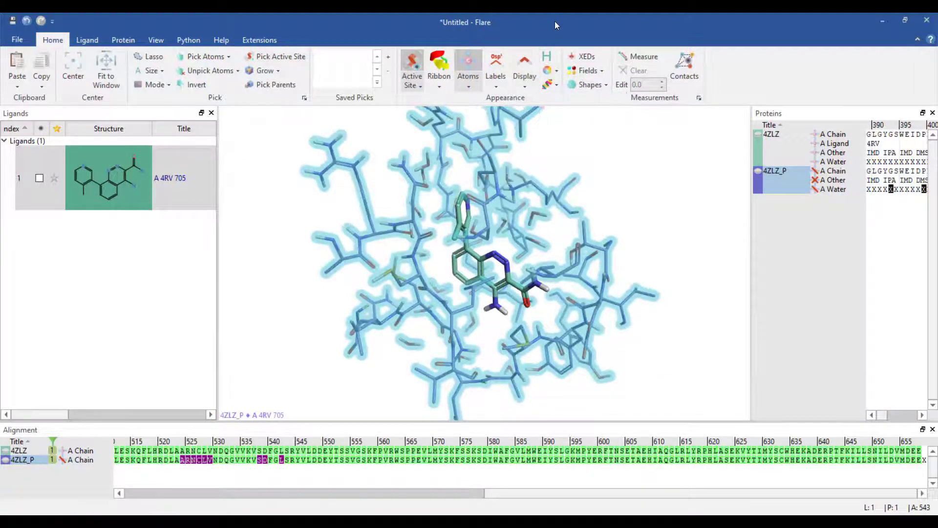
pyautogui.click(628, 123)
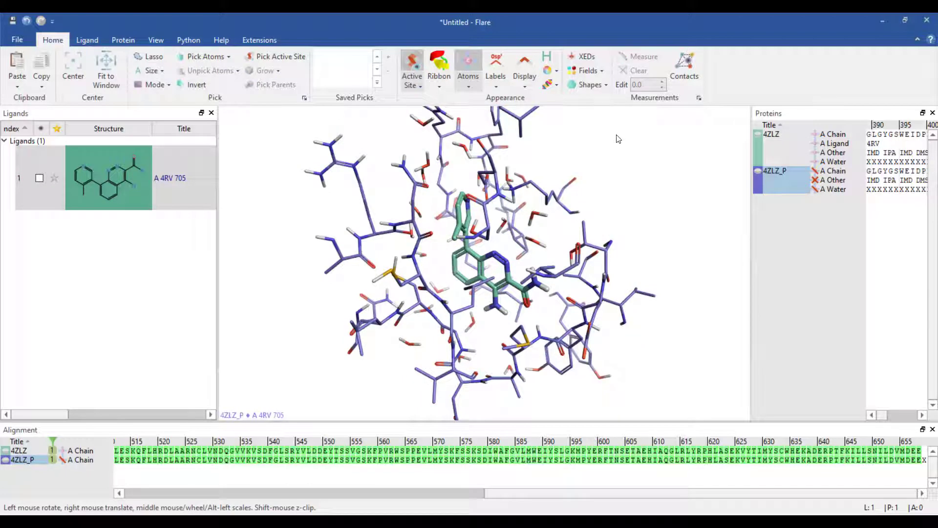
# Draw the 4RV ligand as ball and stick via Appearance > Display
pyautogui.click(459, 256)
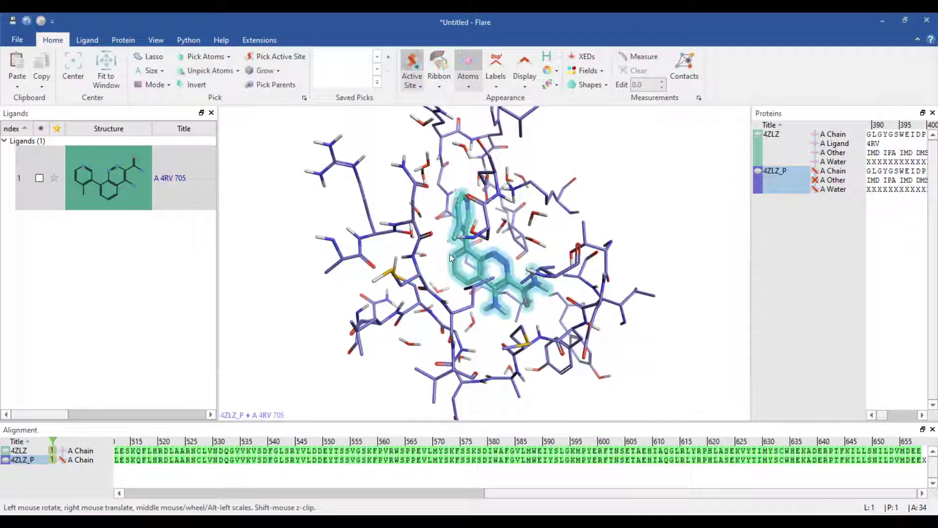
pyautogui.rightClick(457, 254)
pyautogui.moveTo(541, 265)
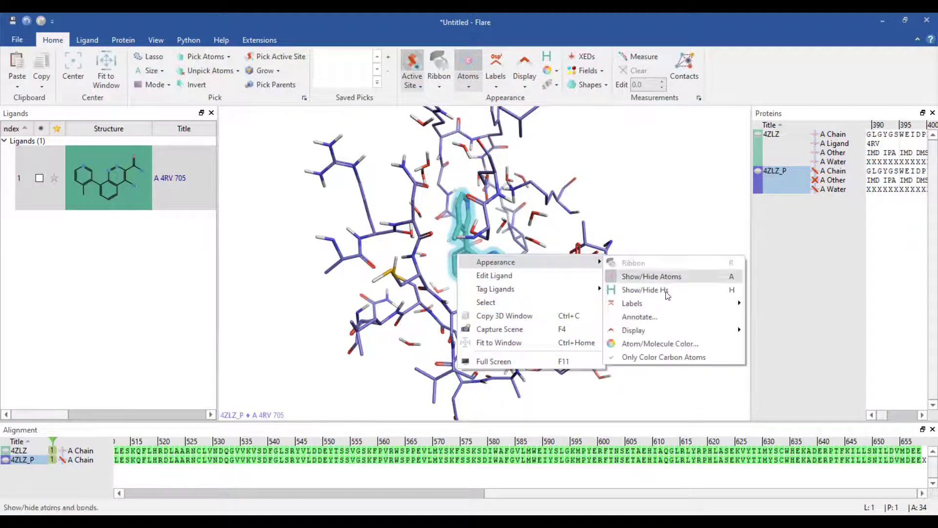
pyautogui.moveTo(672, 330)
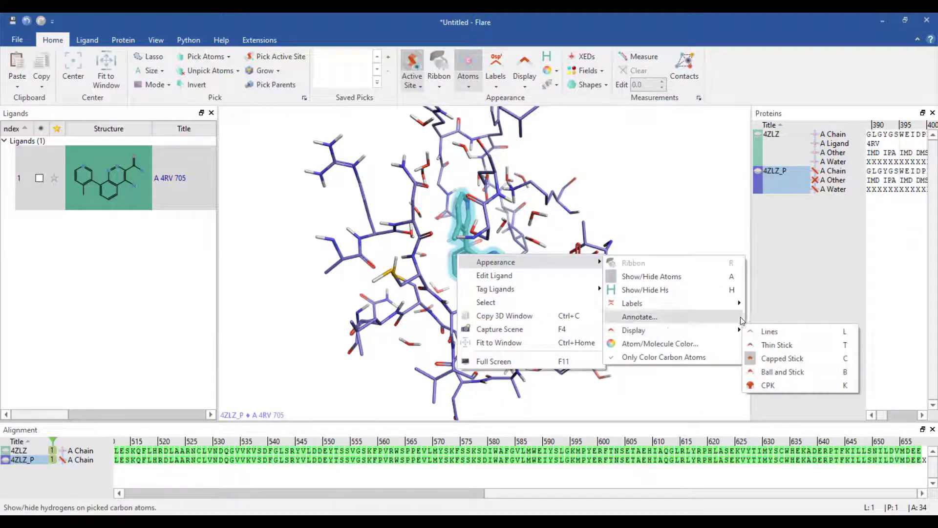
pyautogui.click(781, 358)
pyautogui.click(688, 295)
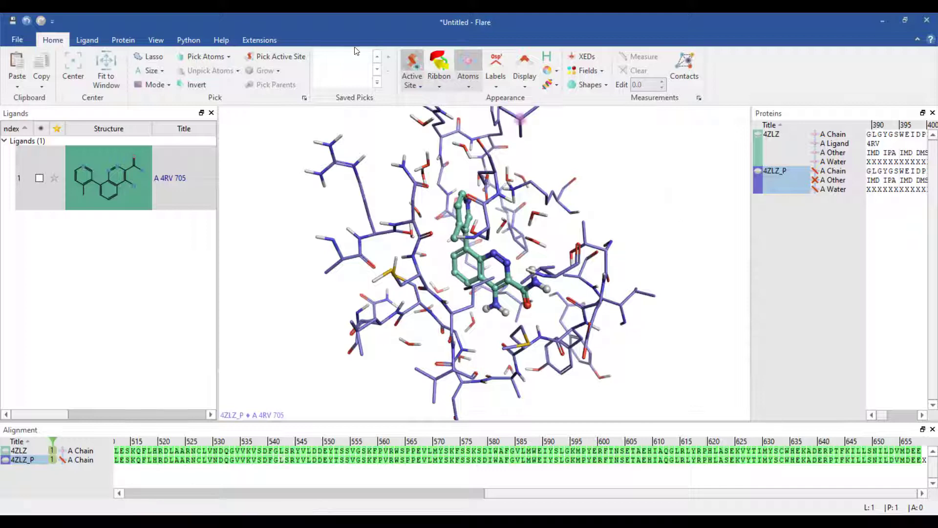
# Turn the protein ribbon back on and switch it to the Flat style
pyautogui.click(285, 57)
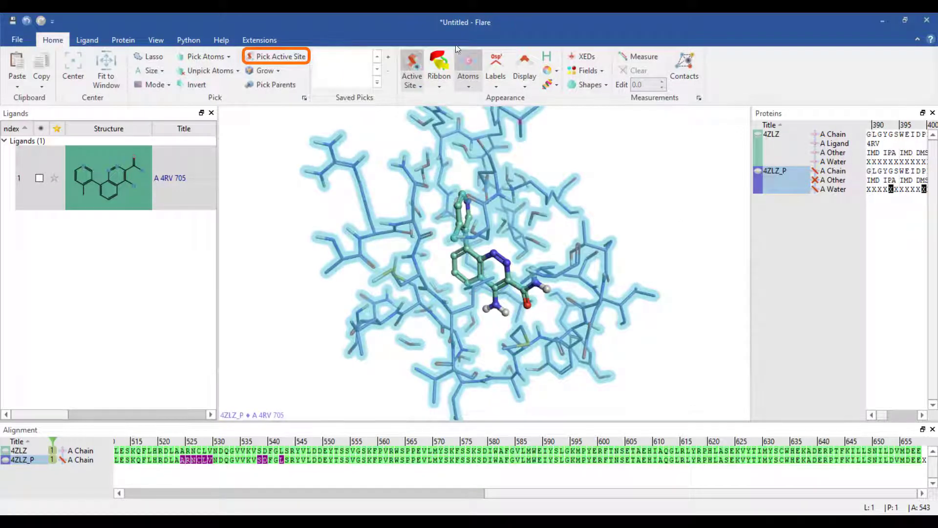
pyautogui.click(439, 66)
pyautogui.click(630, 145)
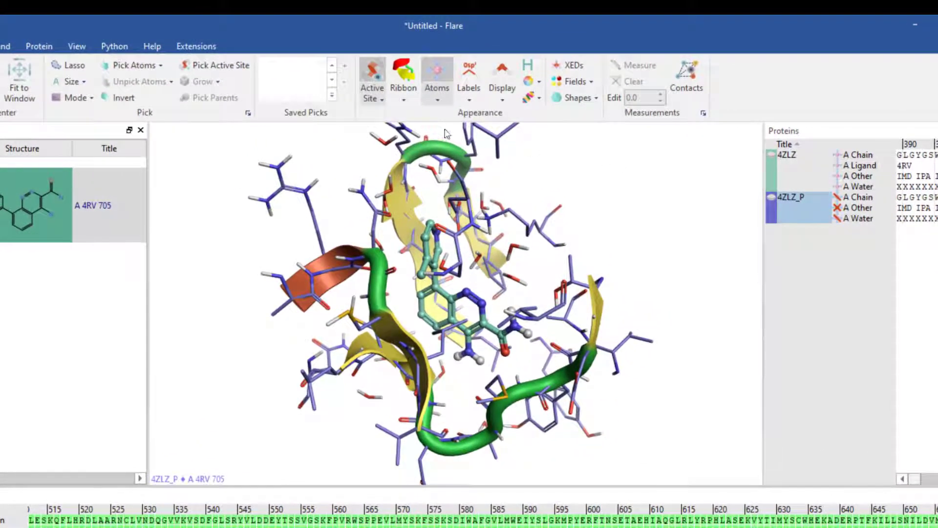
pyautogui.click(404, 96)
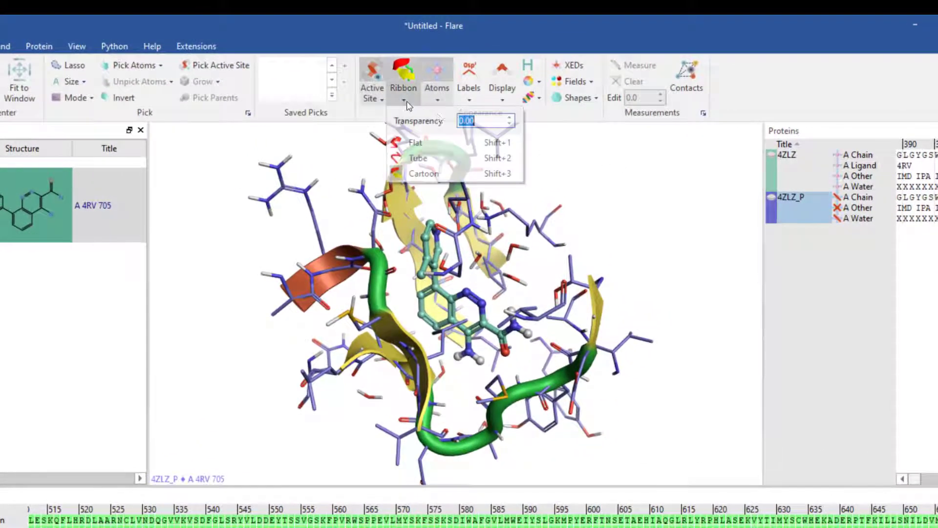
pyautogui.click(440, 146)
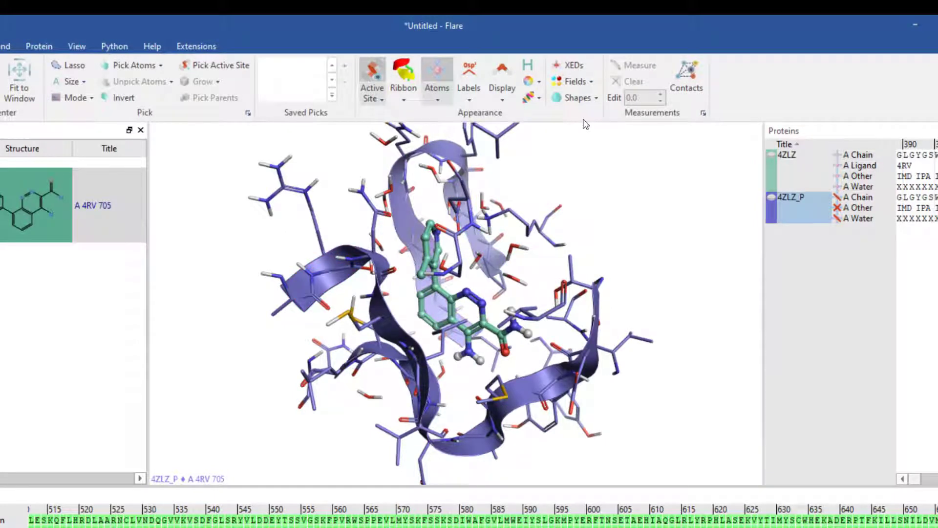
# Raise the ribbon transparency to about 0.40
pyautogui.click(408, 102)
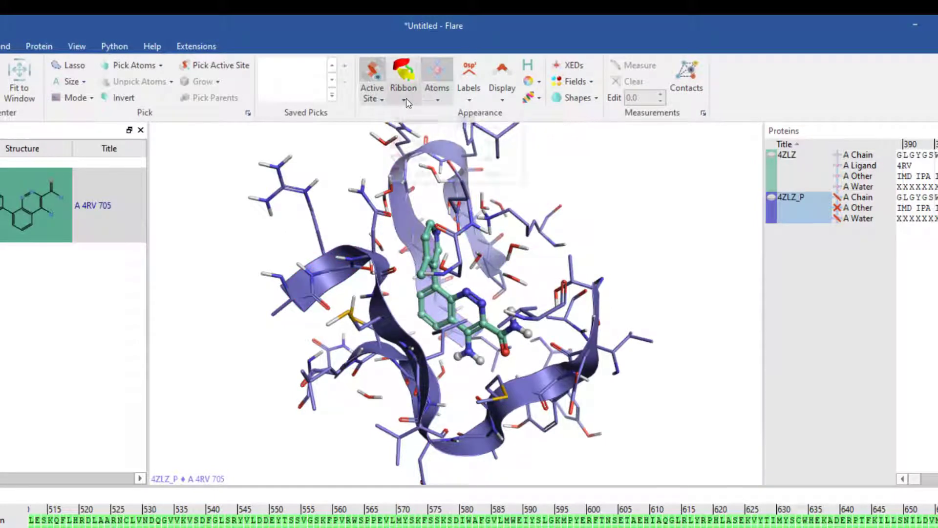
pyautogui.click(510, 121)
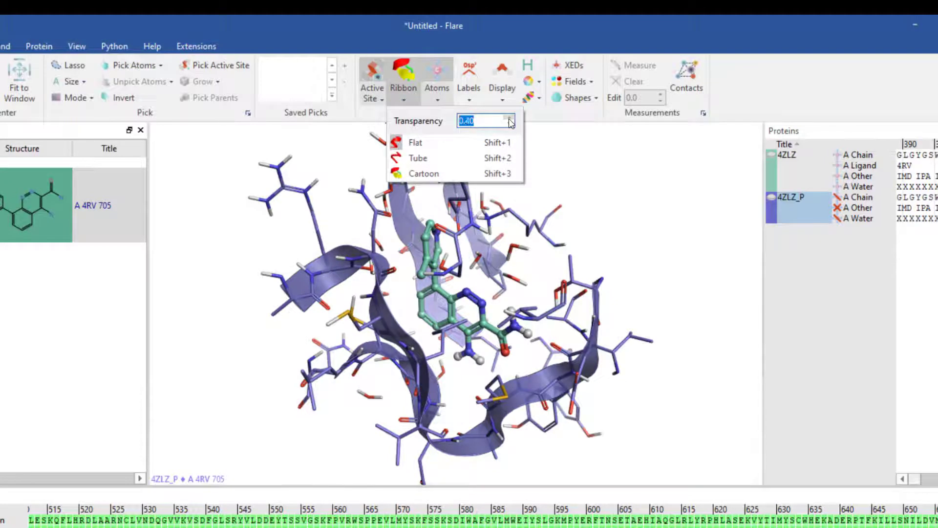
pyautogui.click(574, 160)
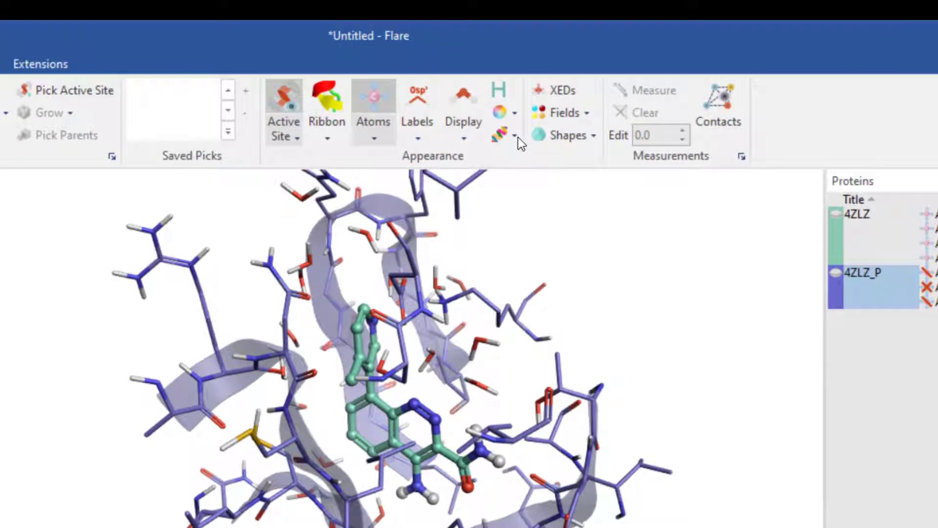
pyautogui.click(517, 137)
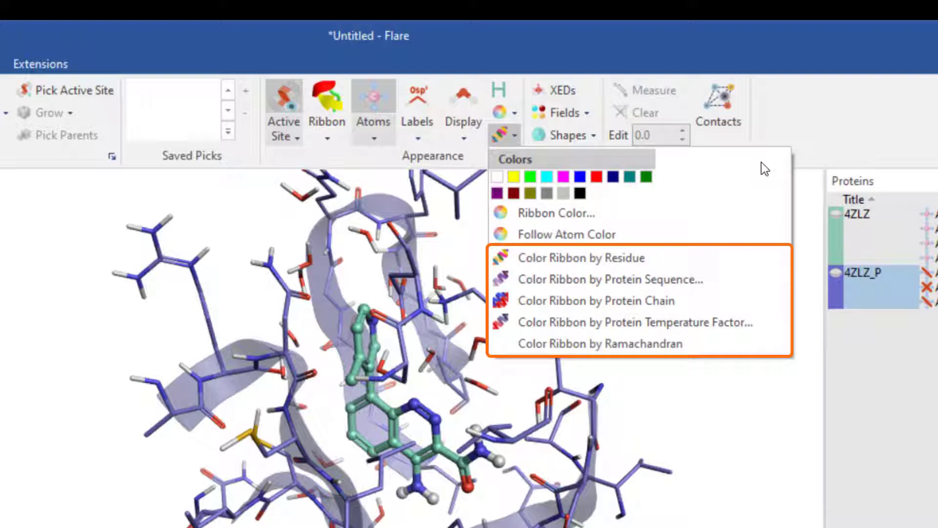
# Keep the ribbon colours unchanged and finish the atom colouring for the teal ligand and purple residues
pyautogui.click(733, 393)
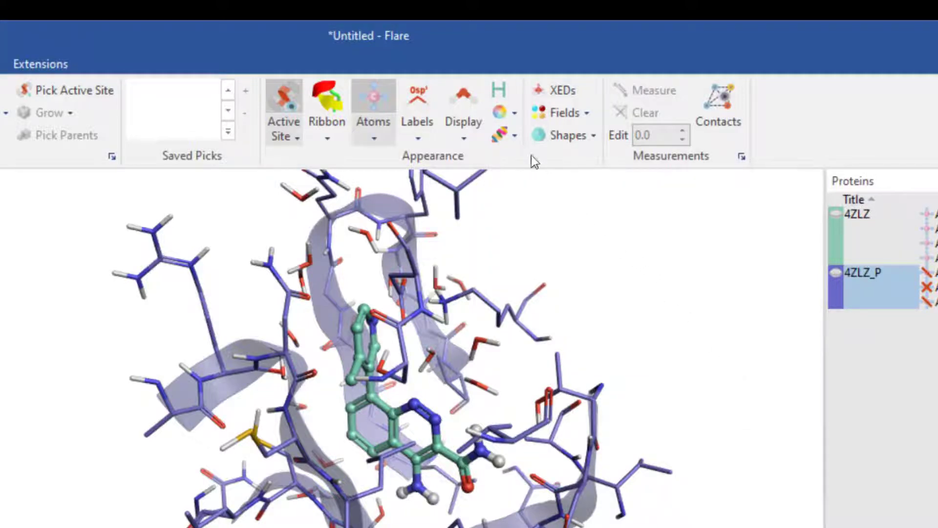
pyautogui.click(514, 113)
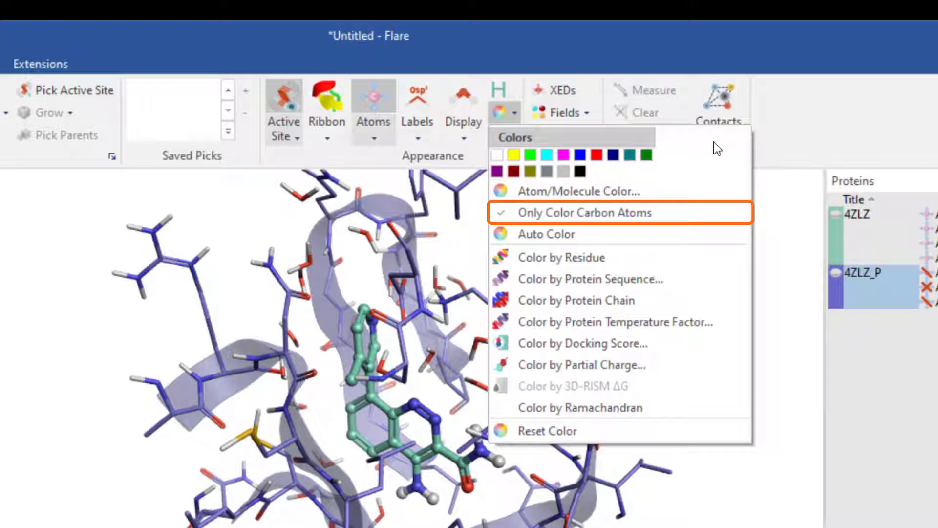
pyautogui.click(782, 206)
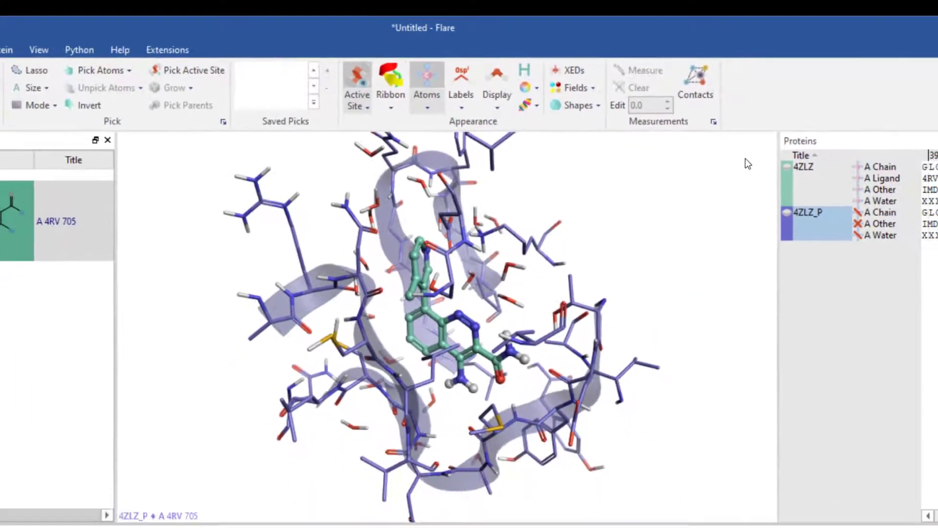
# Show contacts, keeping only Hydrogen Bonds and Cation-pi by hiding weak H-bonds, clashes, sulfur, halogen, aromatic and salt-bridge types
pyautogui.click(699, 85)
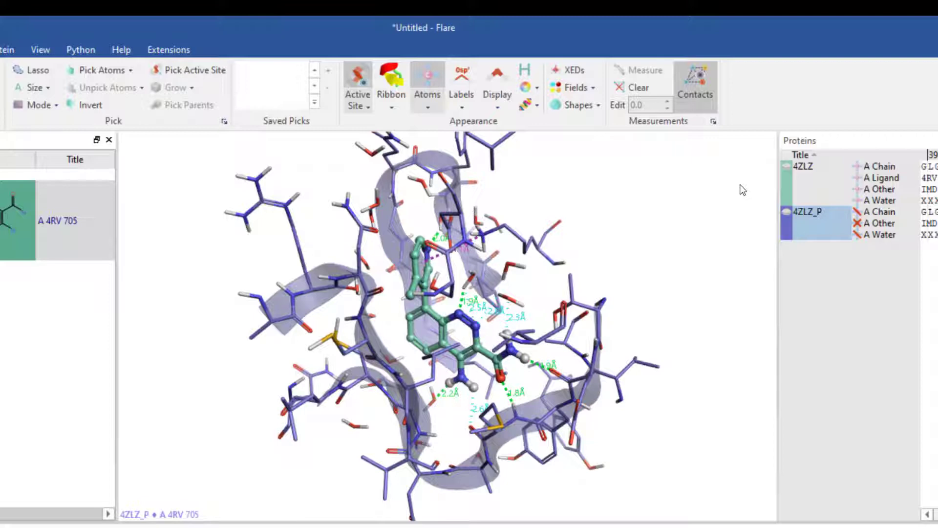
pyautogui.click(715, 122)
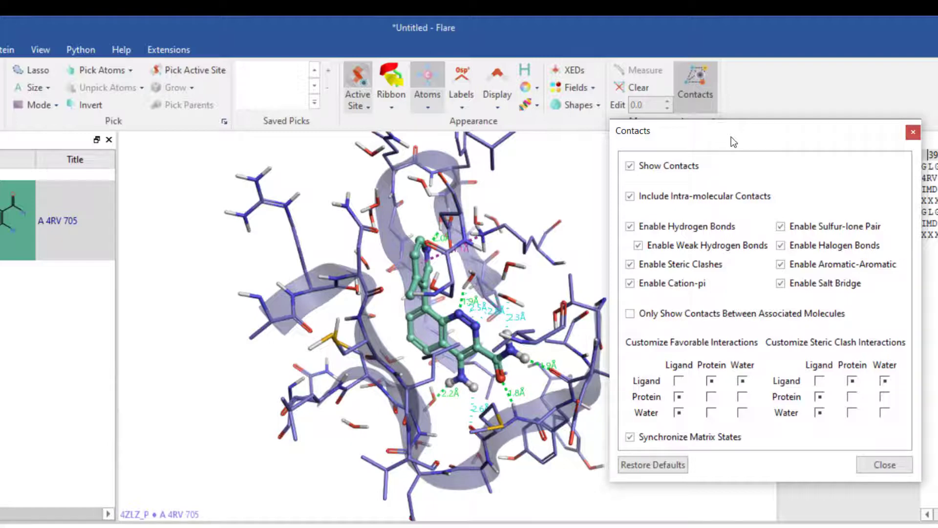
pyautogui.click(637, 245)
pyautogui.click(630, 264)
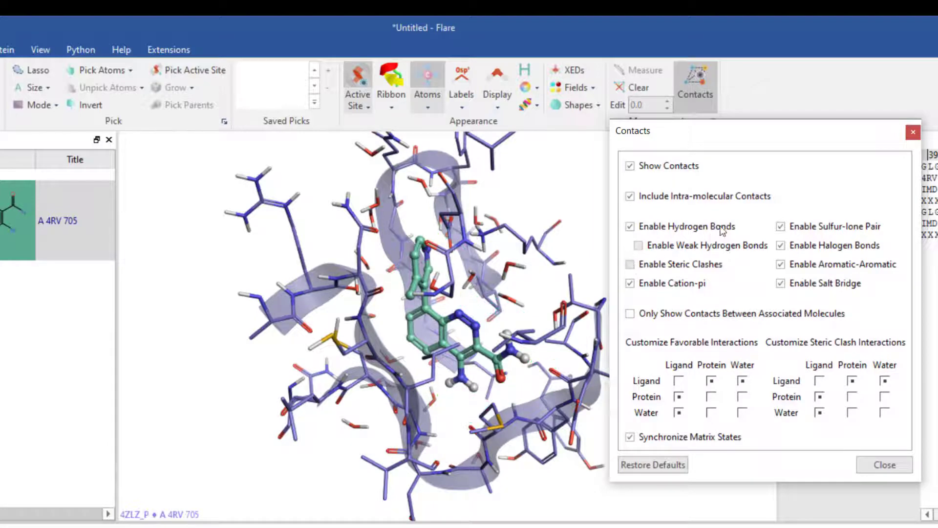
pyautogui.click(780, 226)
pyautogui.click(781, 245)
pyautogui.click(780, 264)
pyautogui.click(780, 284)
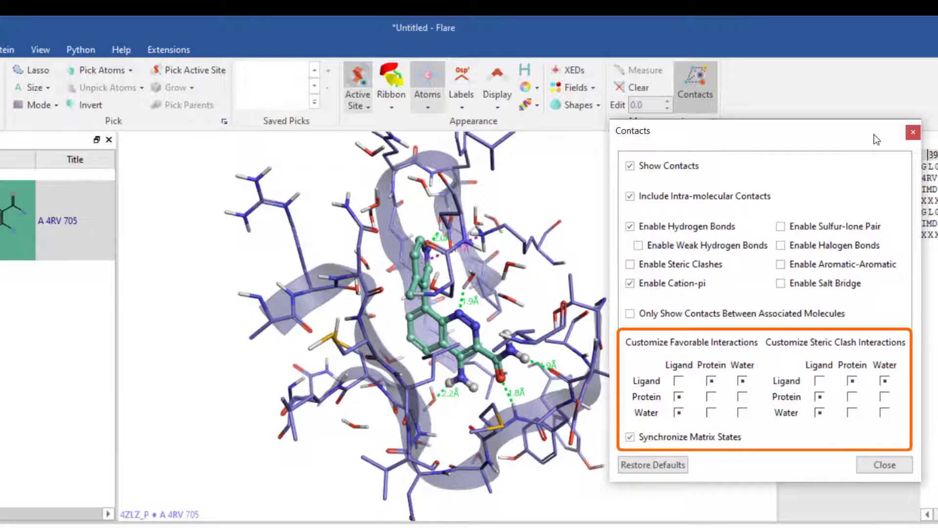
# Limit contacts to Ligand–Protein and Ligand–Water and close the Measurements settings
pyautogui.click(711, 381)
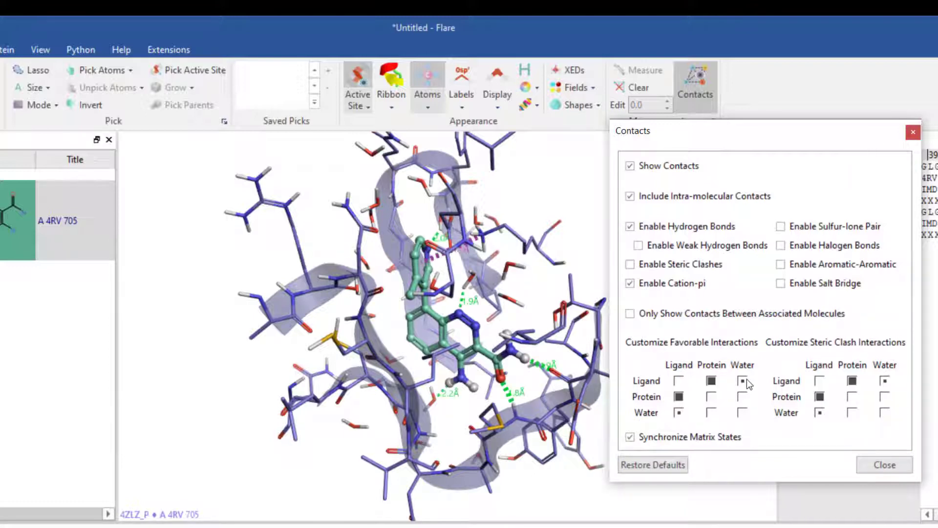
pyautogui.click(743, 380)
pyautogui.click(882, 464)
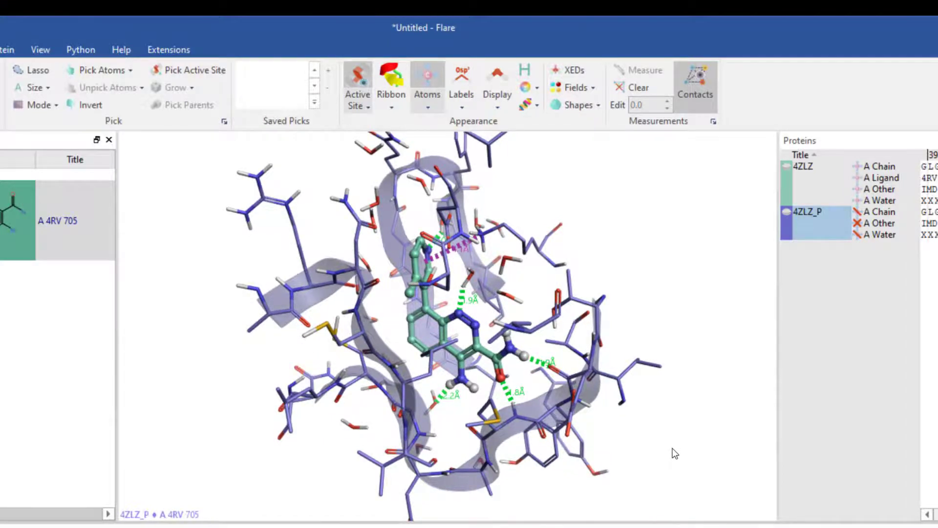
# Add a residue label to GLU 475 beside the ligand's amide
pyautogui.click(546, 365)
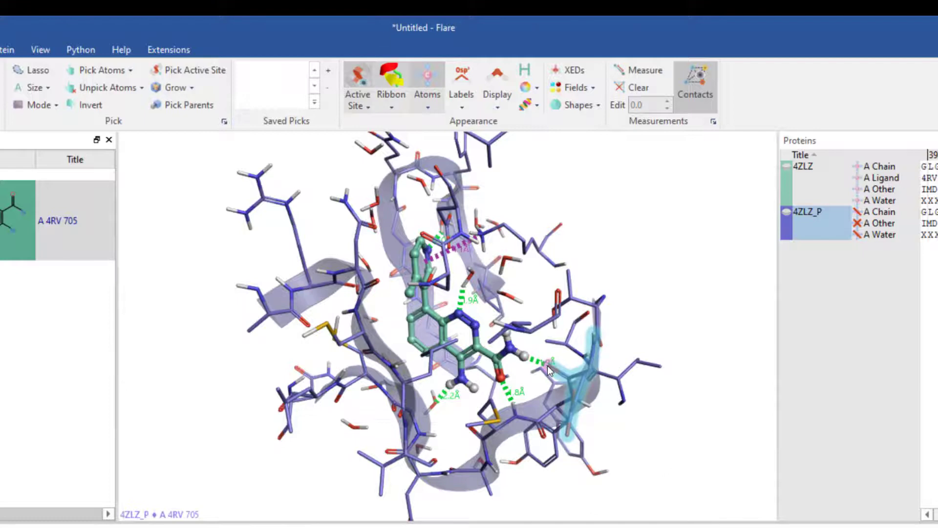
pyautogui.click(454, 104)
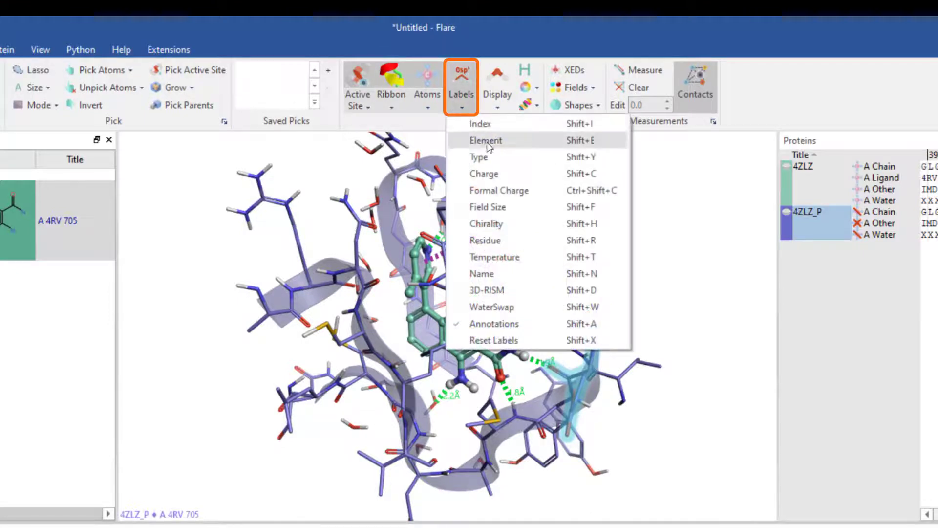
pyautogui.click(505, 239)
# Annotate the atom near the ligand's top end with 'key residue'
pyautogui.moveTo(695, 260); pyautogui.dragTo(710, 267)
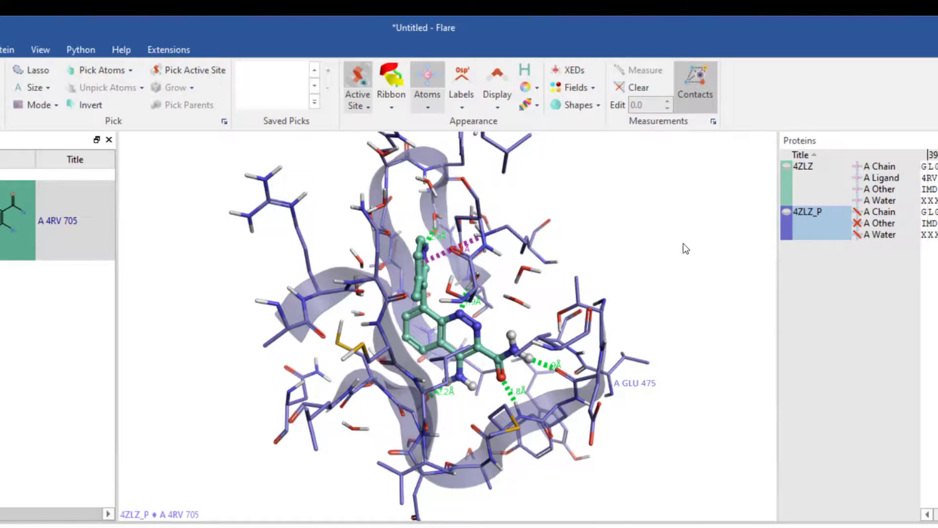
pyautogui.moveTo(681, 246); pyautogui.dragTo(675, 244)
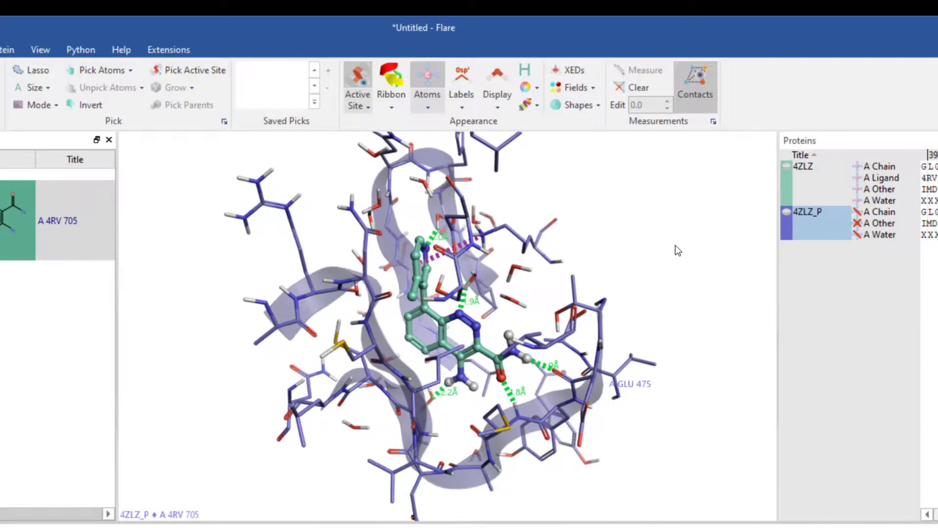
pyautogui.rightClick(486, 237)
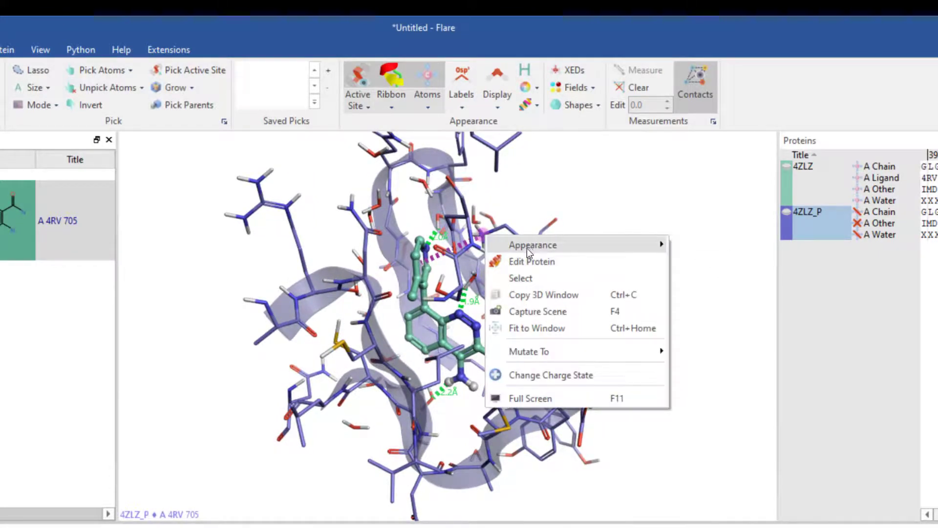
pyautogui.moveTo(527, 249)
pyautogui.click(710, 311)
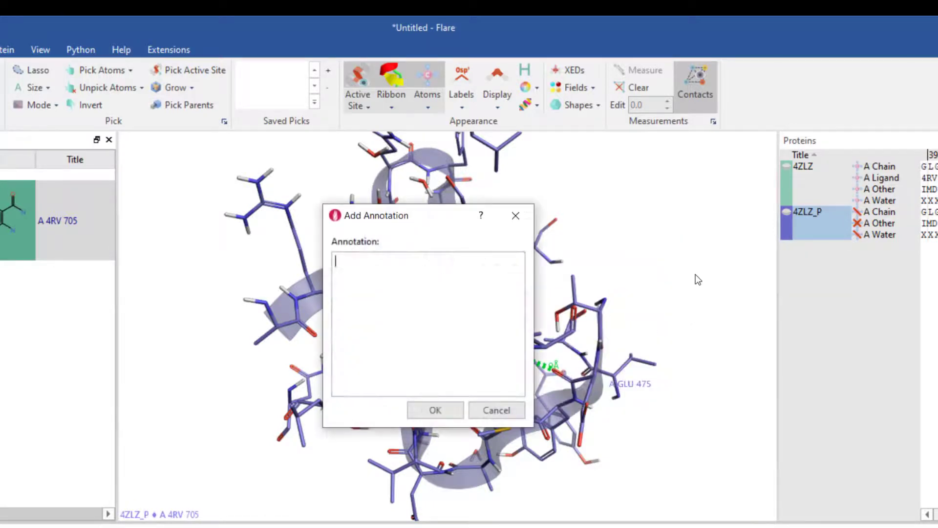
pyautogui.write('key residue')
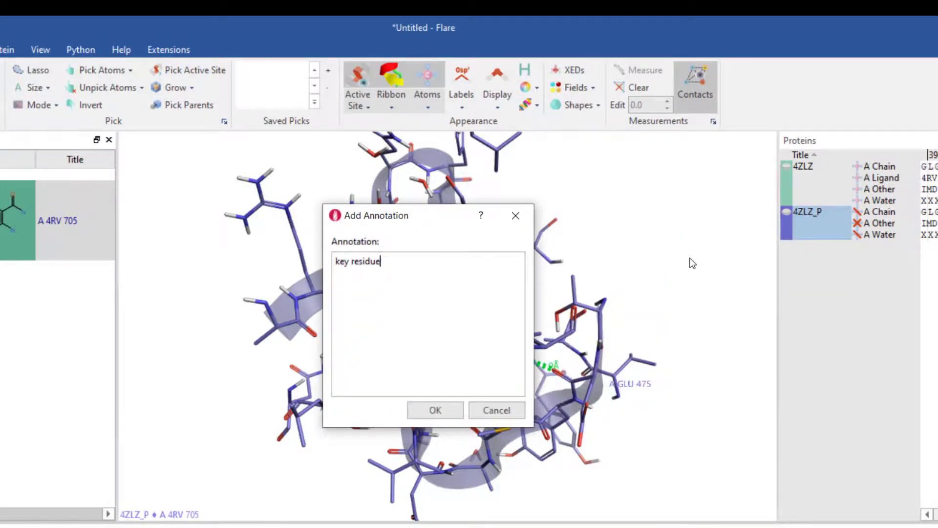
pyautogui.click(448, 407)
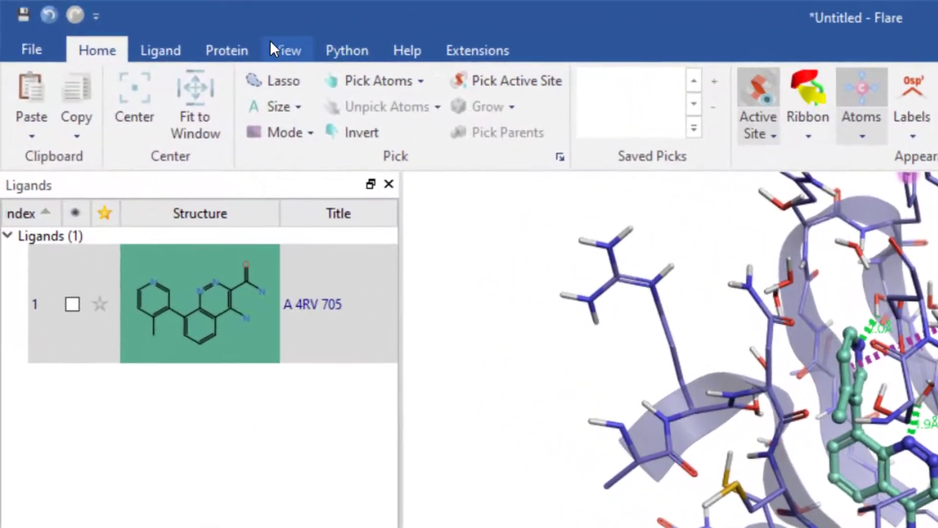
# Open File > Preferences on the Appearance page, showing Very High display quality
pyautogui.click(40, 49)
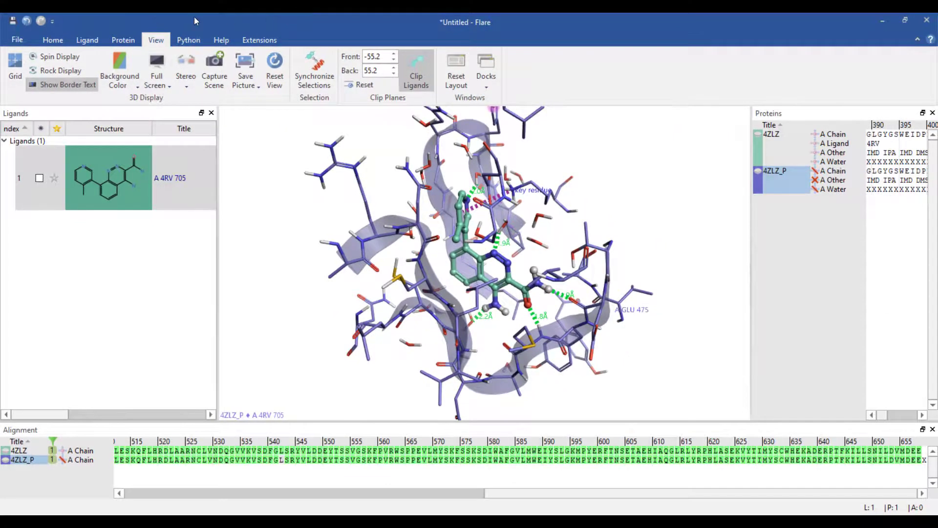
pyautogui.click(22, 38)
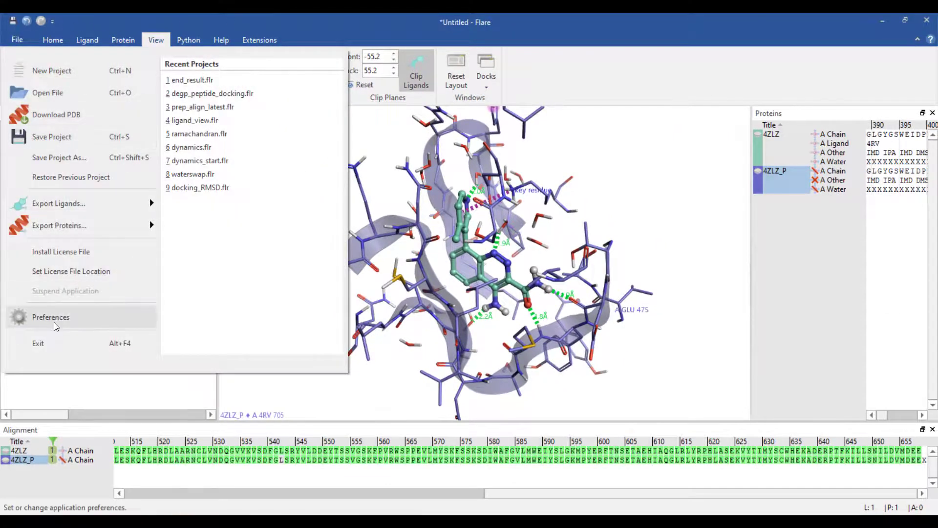
pyautogui.click(49, 320)
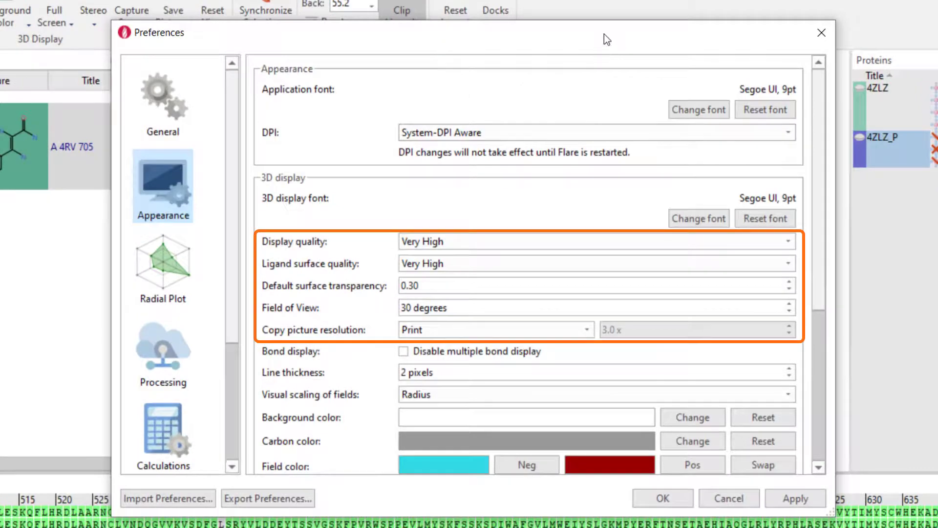